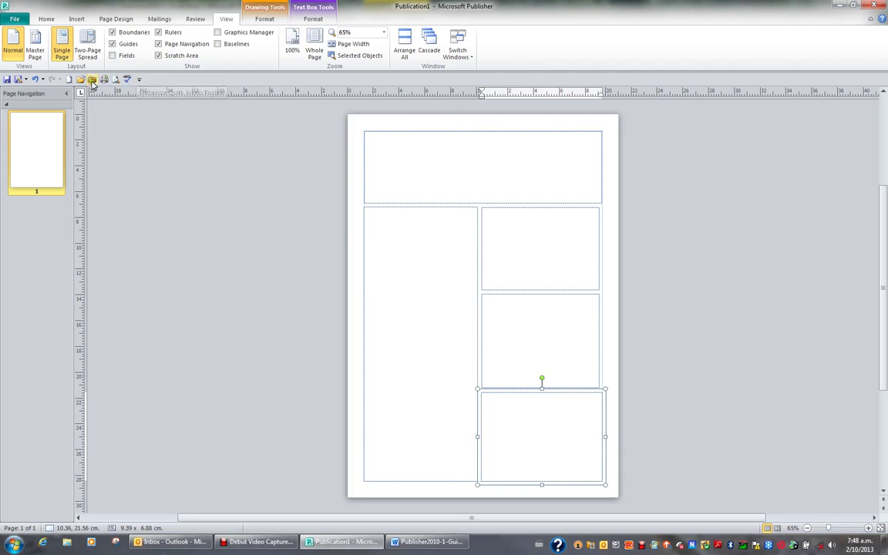
# Step: Save the publication to the Desktop under the name Brochure as a Publisher Files (*.pub) document
pyautogui.click(6, 81)
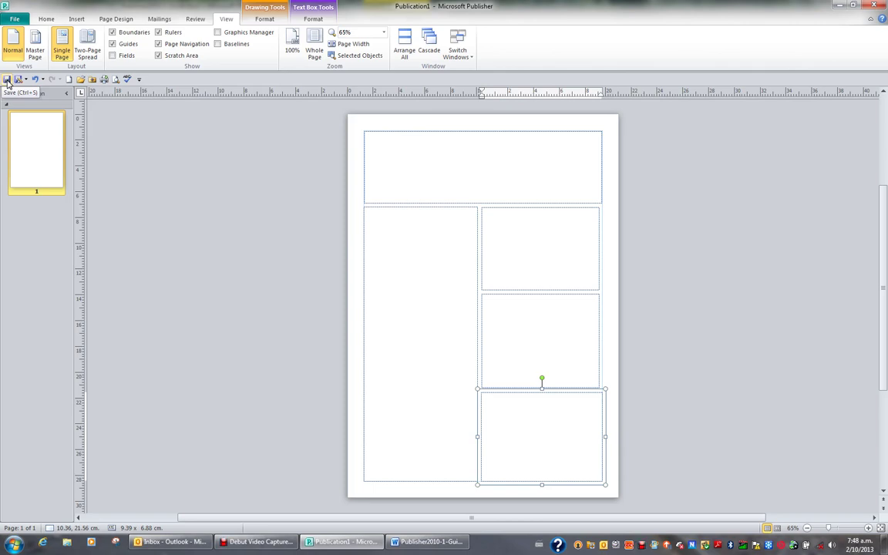
pyautogui.click(6, 79)
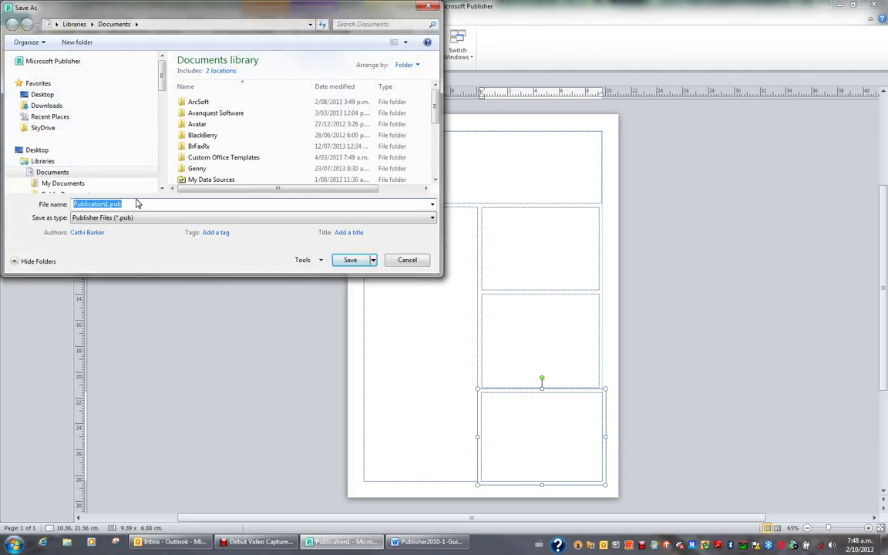
pyautogui.click(44, 95)
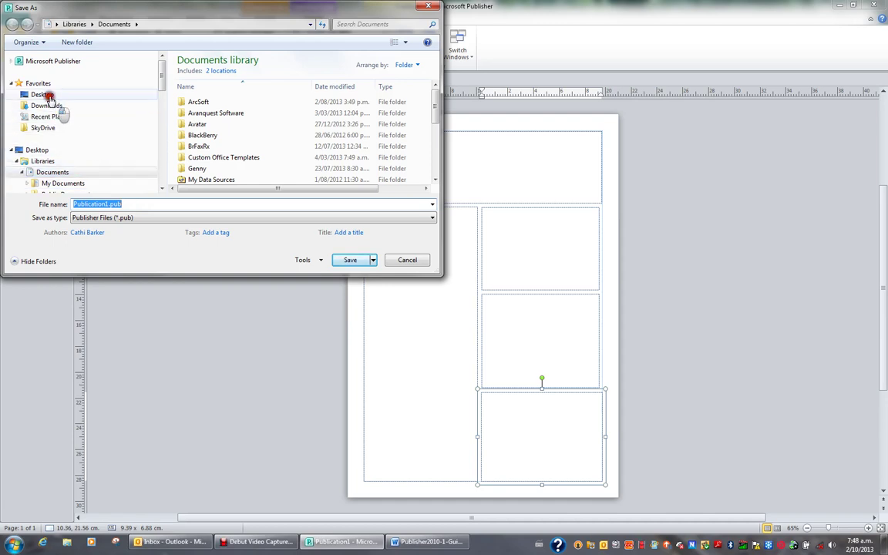
pyautogui.doubleClick(128, 205)
pyautogui.write('B')
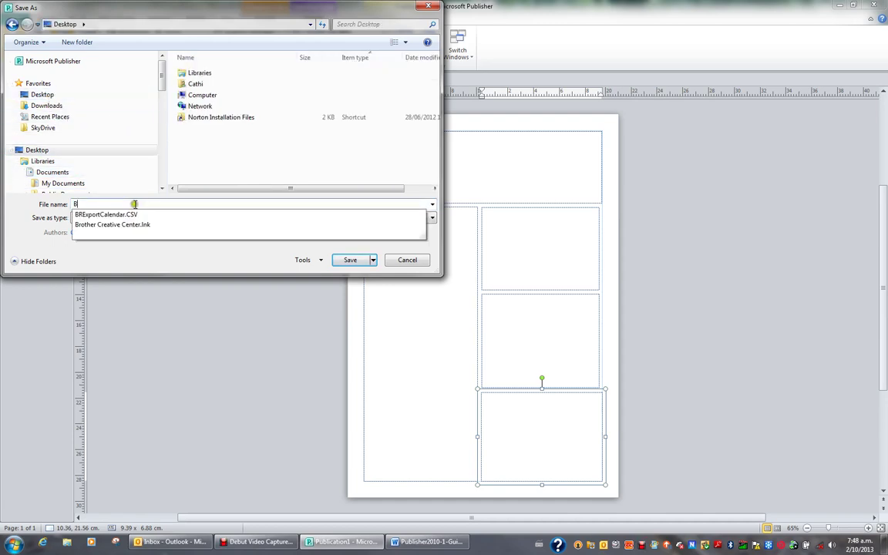
pyautogui.write('rochure')
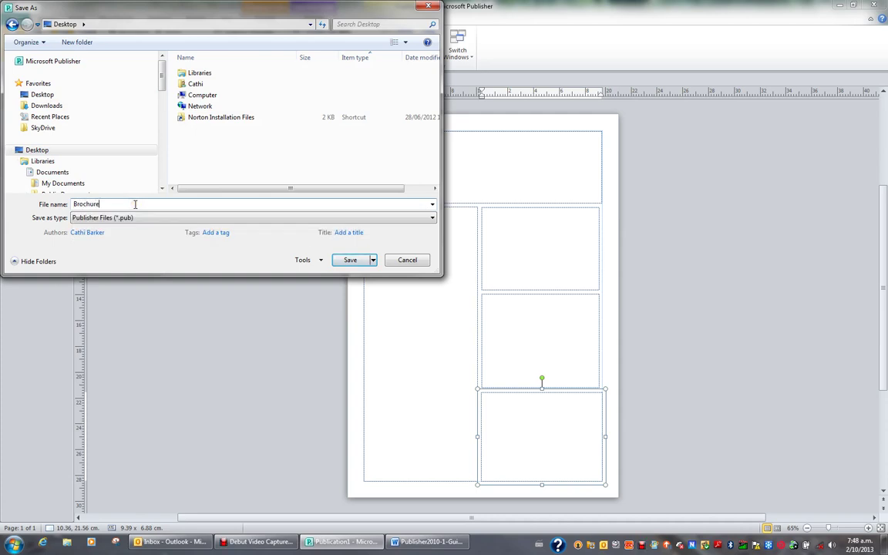
pyautogui.click(119, 219)
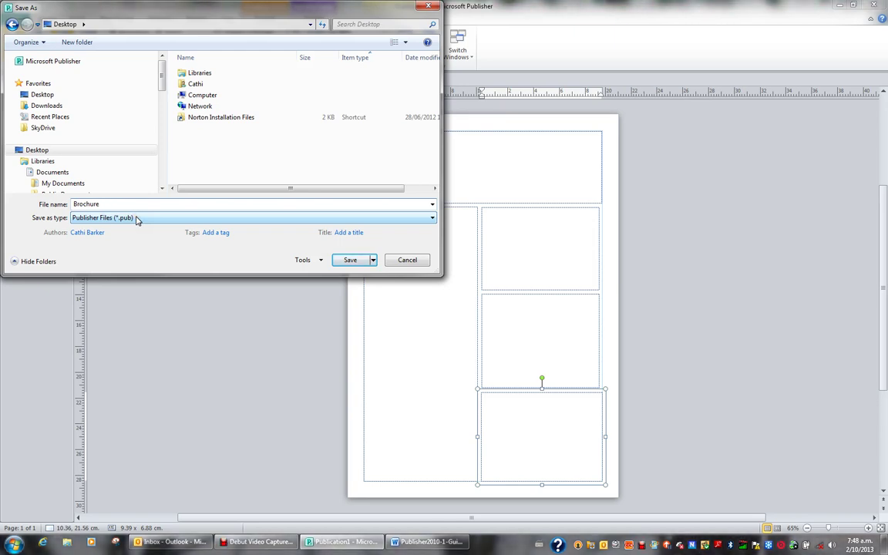
pyautogui.click(346, 262)
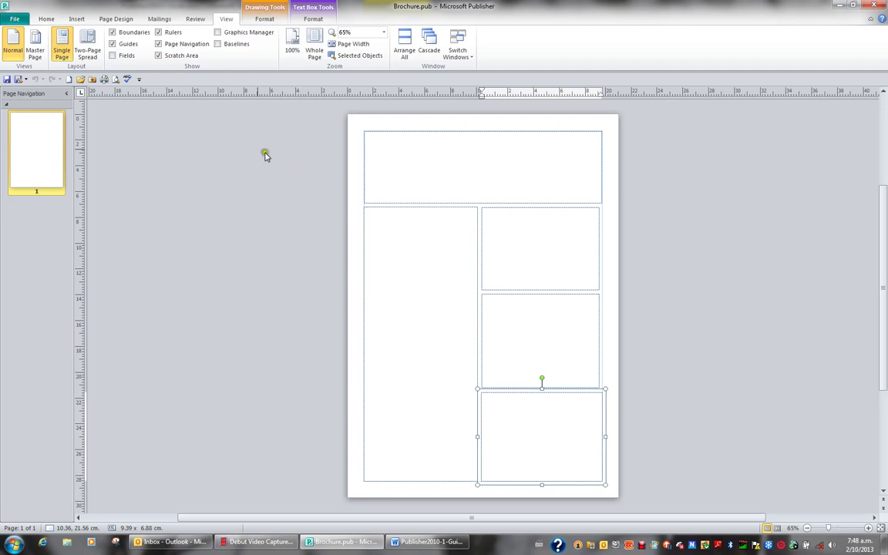
# Step: Review the AutoRecover and background save settings in the program's options, and leave without changing them
pyautogui.click(17, 19)
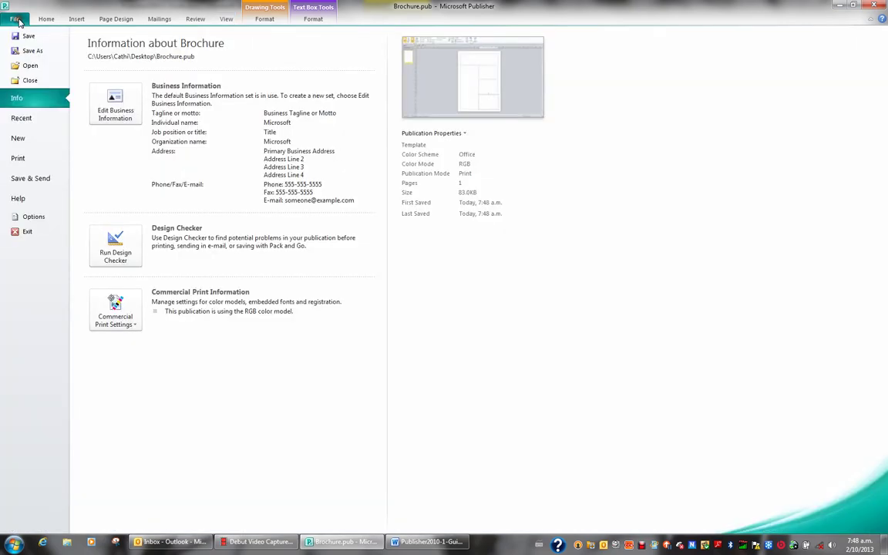
pyautogui.click(33, 217)
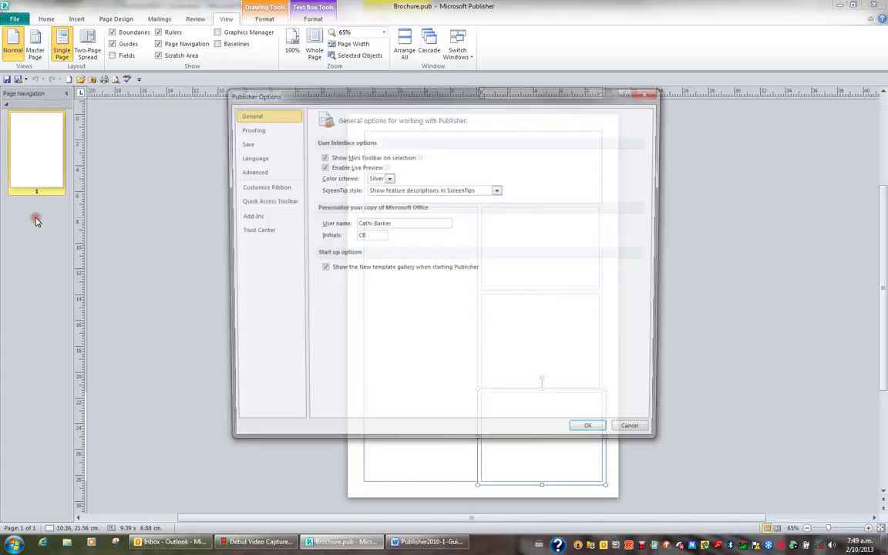
pyautogui.click(246, 145)
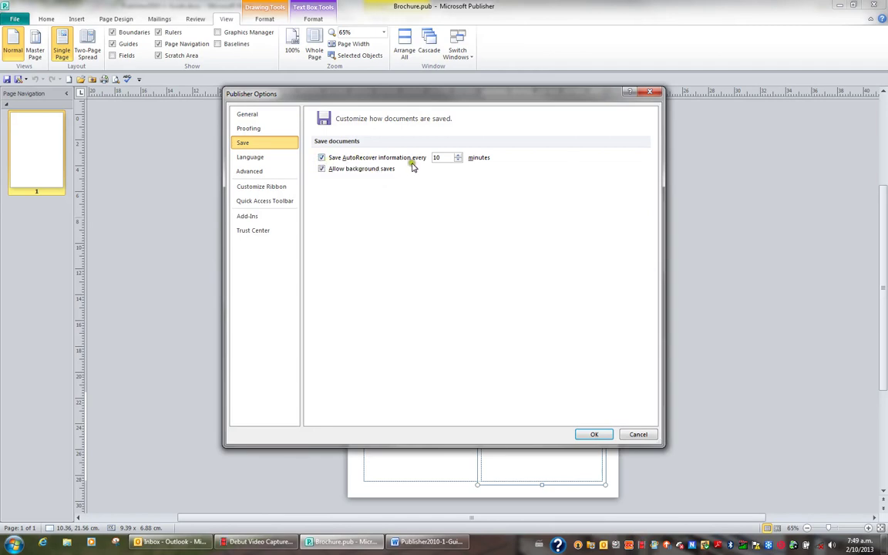
pyautogui.click(454, 199)
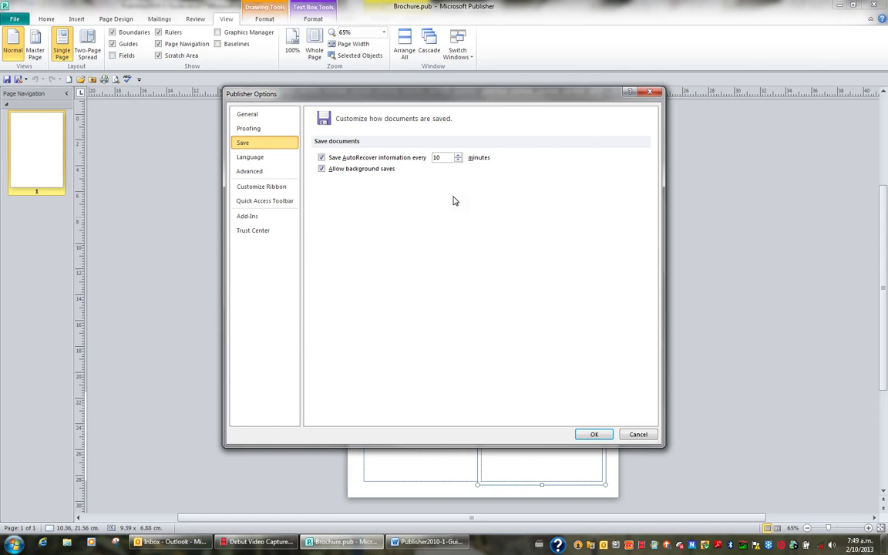
pyautogui.click(639, 434)
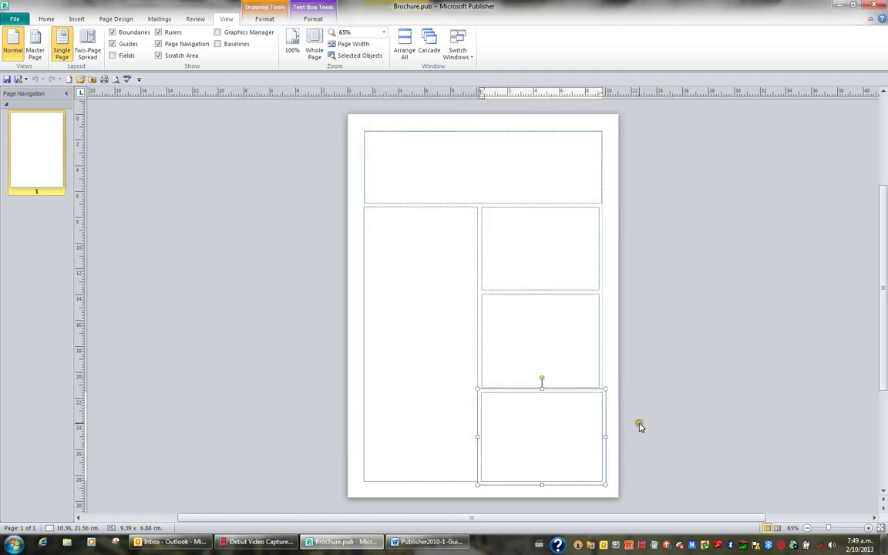
# Step: Enter the heading "Publisher" in the wide text box across the page top and view the page at 100%
pyautogui.click(420, 174)
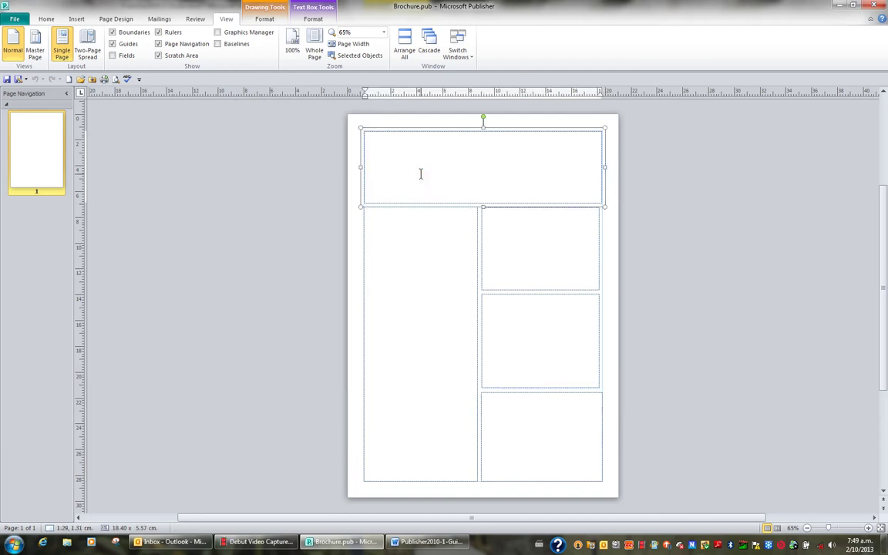
pyautogui.write('Publisher')
pyautogui.click(419, 174)
pyautogui.click(406, 172)
pyautogui.click(398, 169)
pyautogui.press('F9')
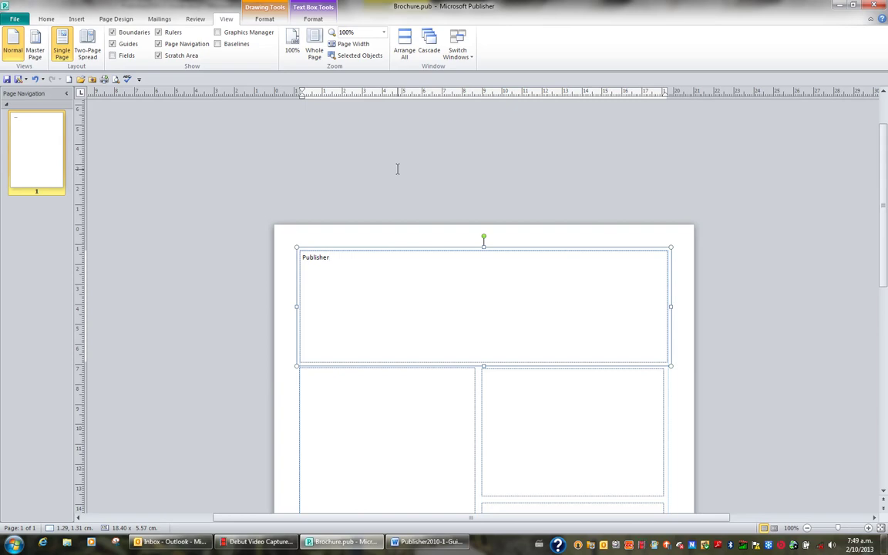
pyautogui.click(398, 172)
# Step: Enter "Publisher specialises in the creation of publications." in the tall text box below the heading, followed by a blank line
pyautogui.click(360, 403)
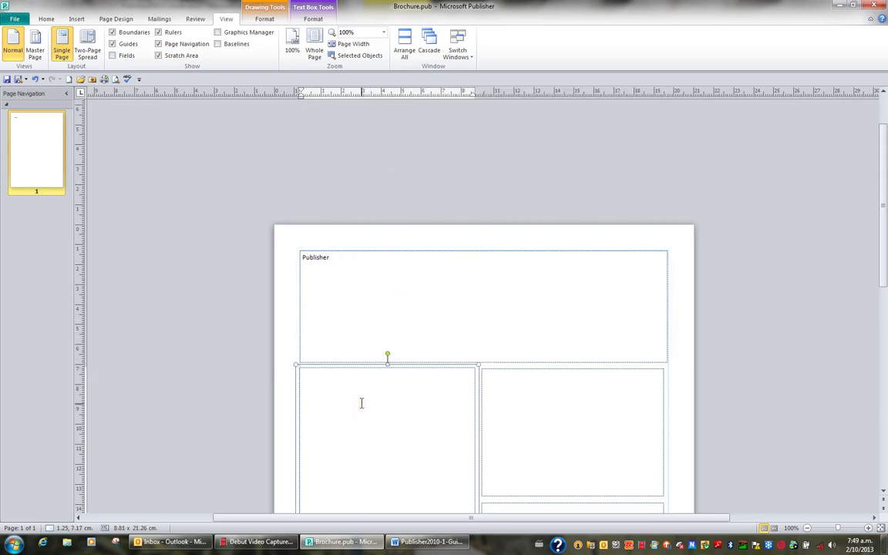
pyautogui.write('Pu')
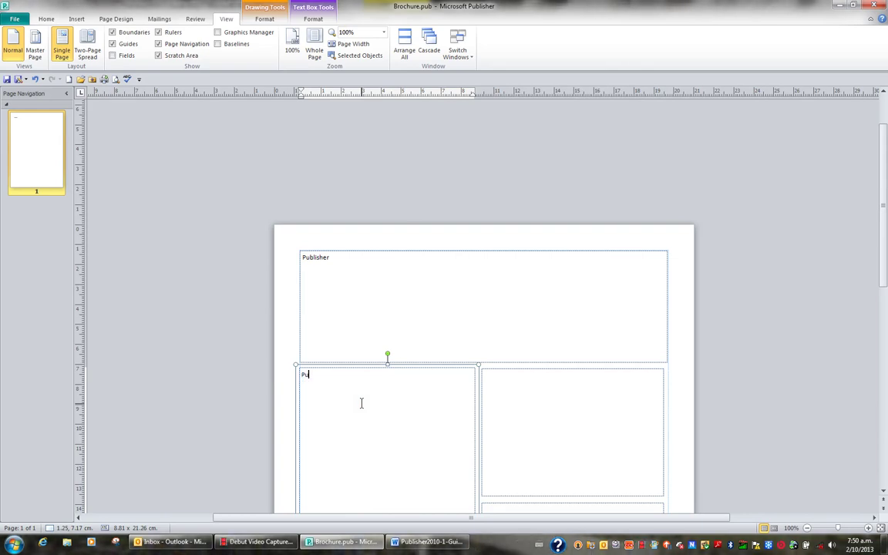
pyautogui.write('blisher specialises in the creation o')
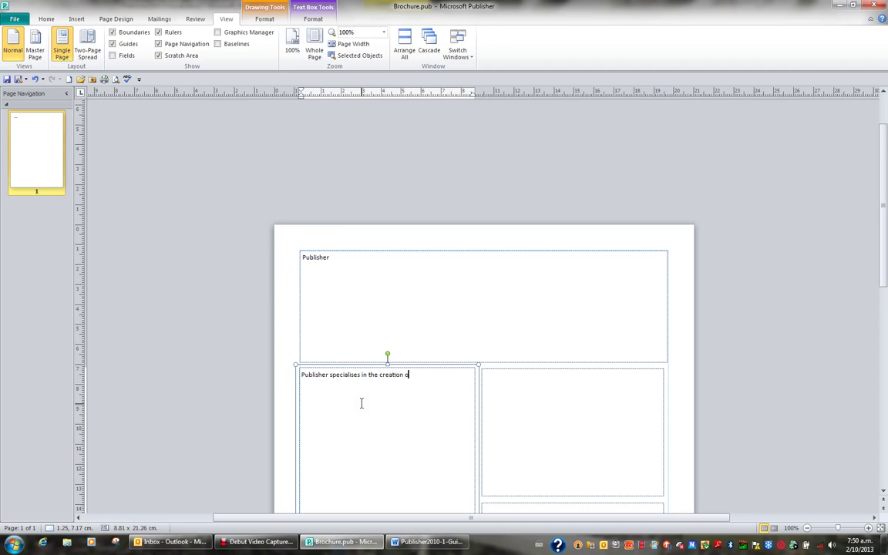
pyautogui.write('f publications.')
pyautogui.press('Return')
pyautogui.press('Return')
pyautogui.press('BackSpace')
# Step: Add the line "It enables you to add" and below it the separate lines Text, Pictures, Layout Effects and WordArt
pyautogui.write('It enables y')
pyautogui.write('ou to add  ')
pyautogui.write('Text ')
pyautogui.write('Pictu')
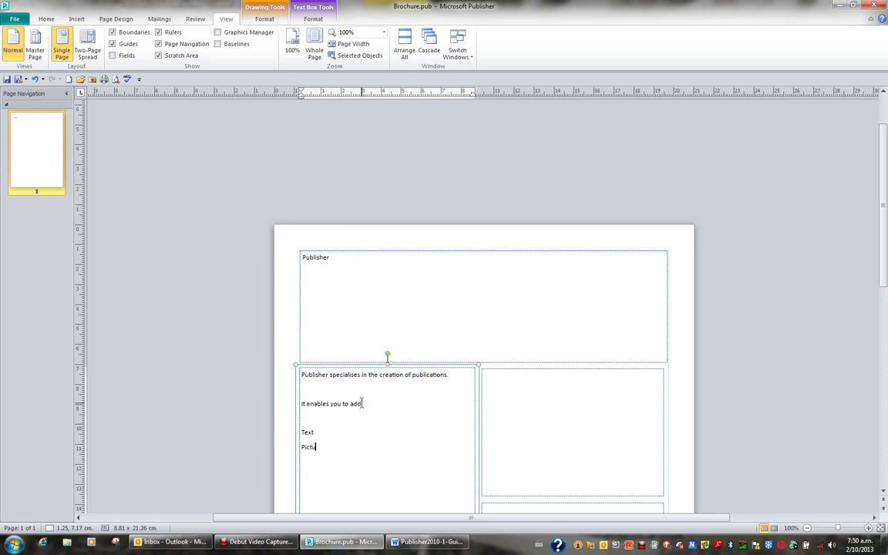
pyautogui.write('res')
pyautogui.press('Return')
pyautogui.write('Layout El')
pyautogui.write('fects')
pyautogui.press('Return')
pyautogui.write('WordArt')
pyautogui.press('Return')
pyautogui.press('Return')
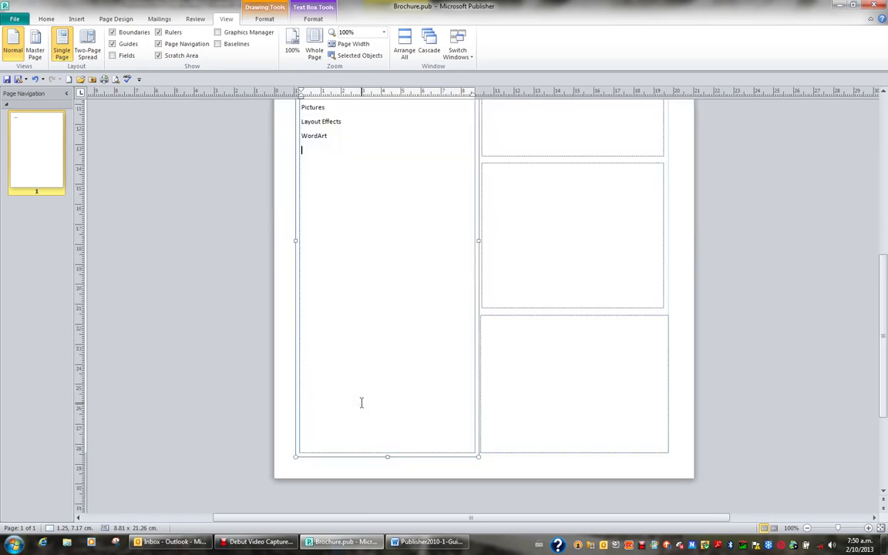
# Step: Continue the tall text box with "Together in a professional looking Publication." and, after a blank line, "It's as easy as 1-2-3:"
pyautogui.write('Together in a professional looking Publ')
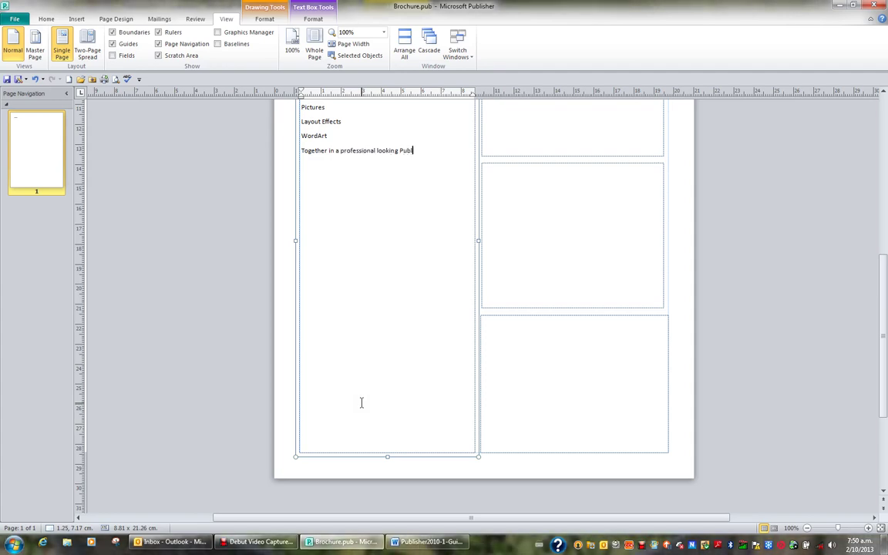
pyautogui.write('ication.')
pyautogui.press('Return')
pyautogui.press('Return')
pyautogui.write('I')
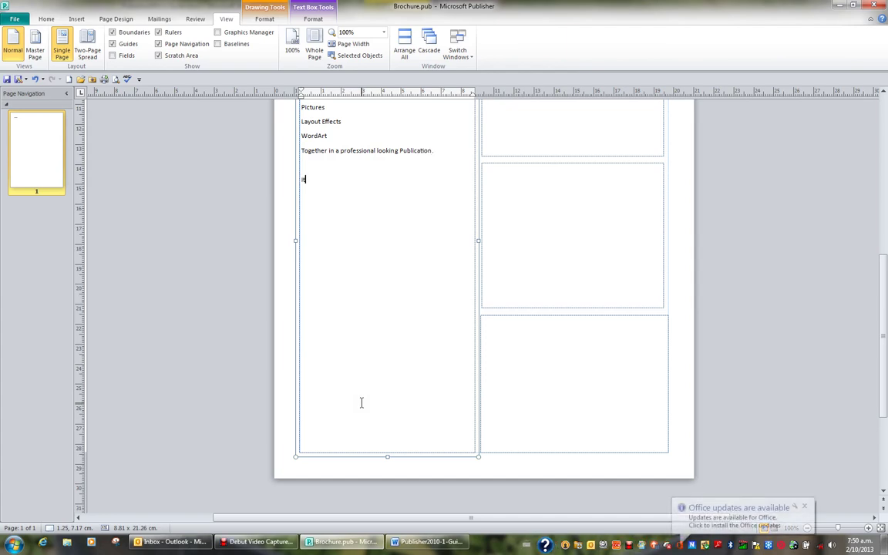
pyautogui.write("t's as e")
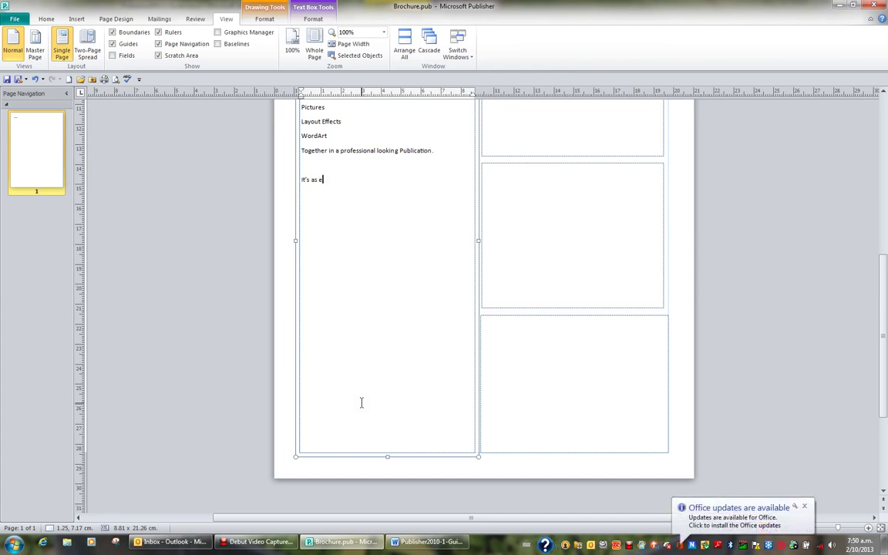
pyautogui.write('asy as 1-2-3')
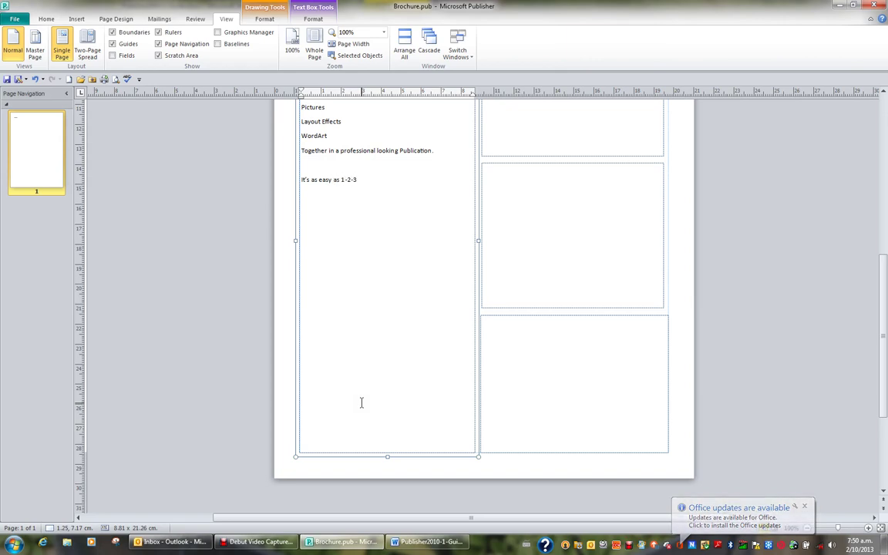
pyautogui.write(':')
pyautogui.press('Return')
pyautogui.press('Return')
# Step: Add three lines under the 1-2-3 sentence: "Add your frames", "Type in your text" and "Format your frames"
pyautogui.write('Add')
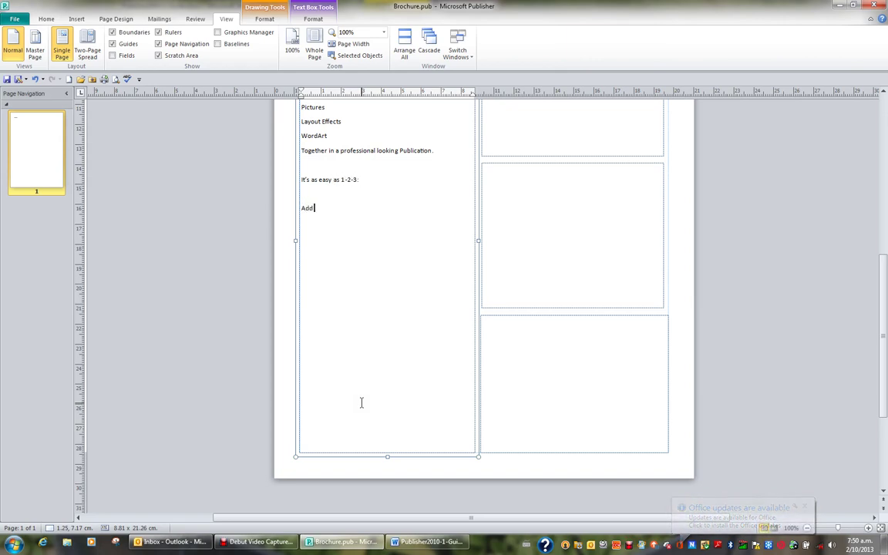
pyautogui.write(' your t')
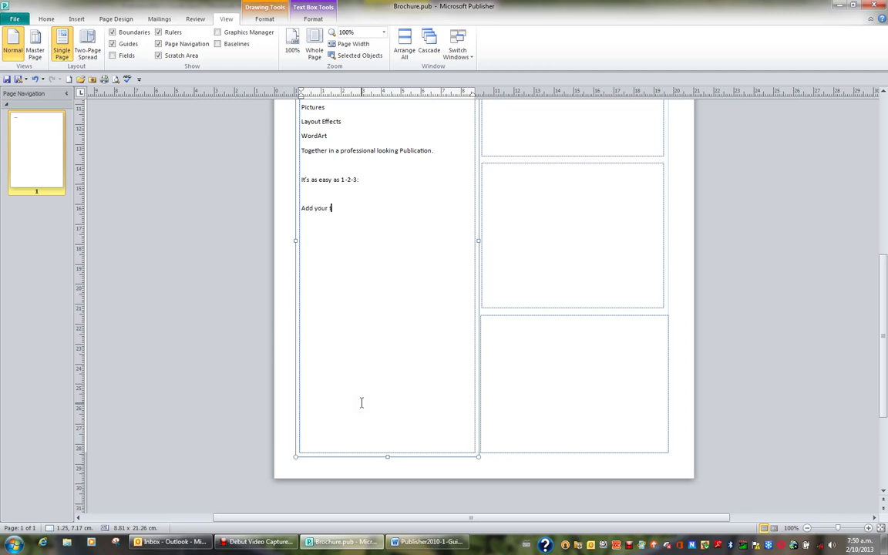
pyautogui.write('rames')
pyautogui.press('Return')
pyautogui.write('Type in your text')
pyautogui.press('Return')
pyautogui.write('Format your ')
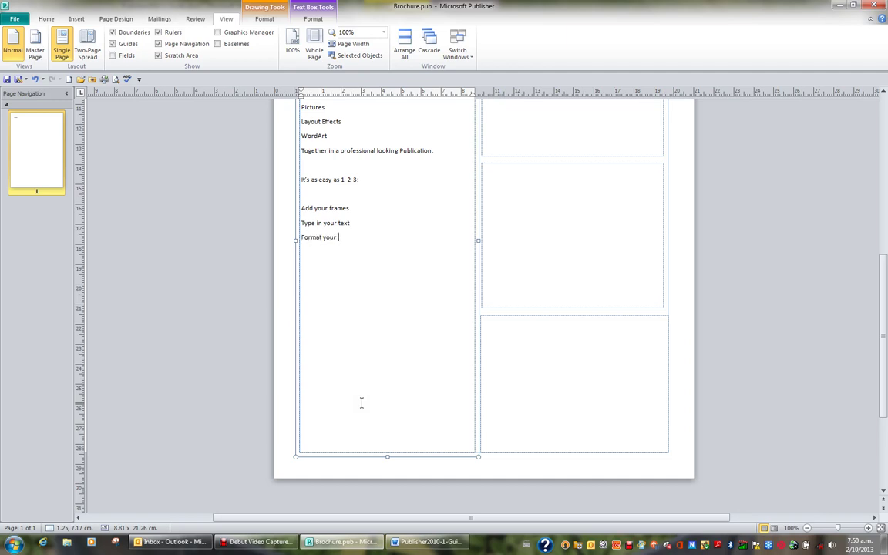
pyautogui.write('frames')
# Step: Enter "Designing Eye-Catching Publications" in the first of the three small text boxes, correcting misspelled words with the spelling suggestions
pyautogui.scroll(3, 406, 389)
pyautogui.scroll(1, 567, 355)
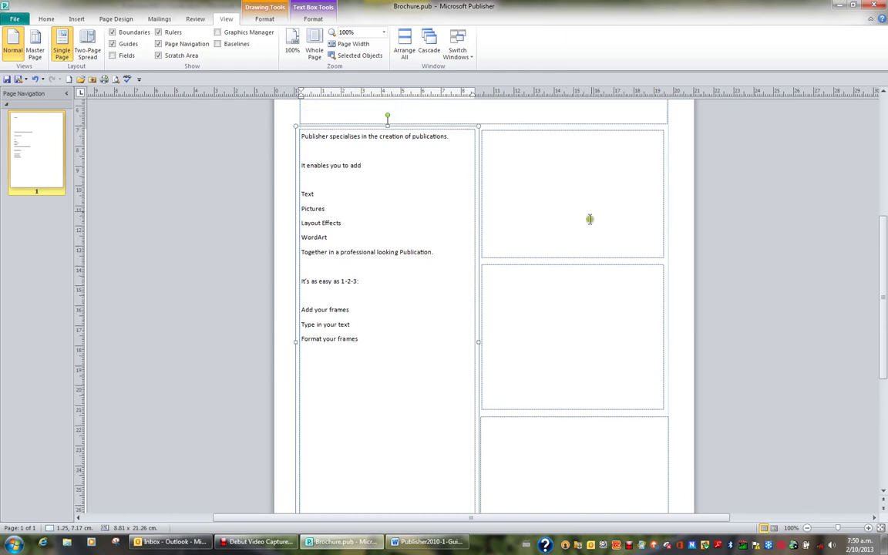
pyautogui.click(589, 198)
pyautogui.write('Desinging')
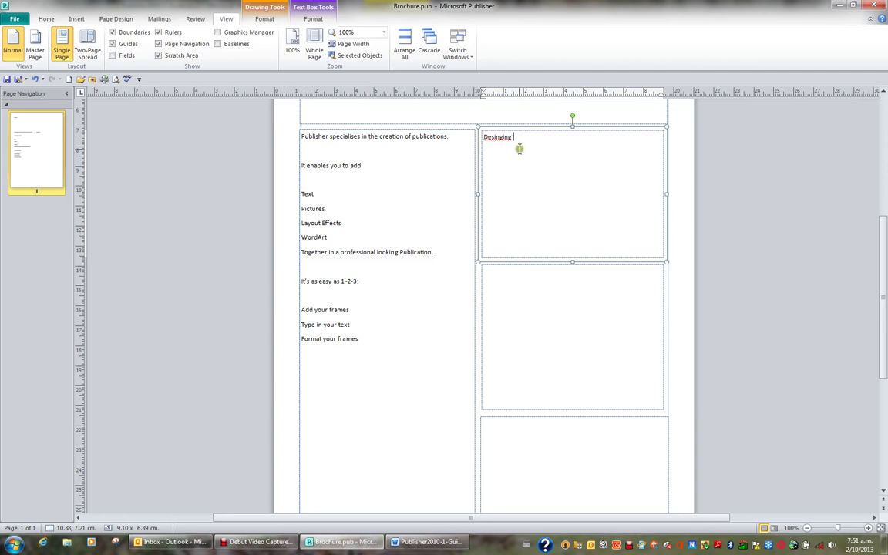
pyautogui.rightClick(497, 137)
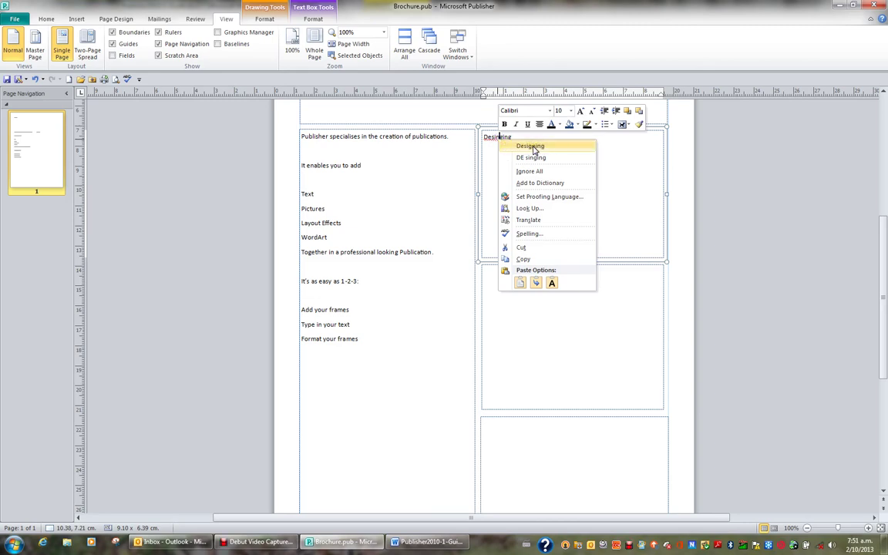
pyautogui.click(531, 147)
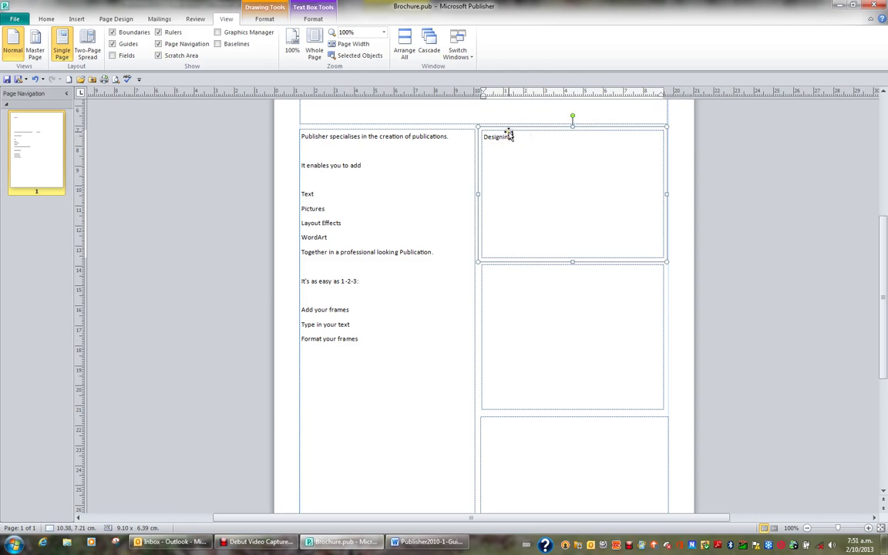
pyautogui.write('Eye-Catching Publiccations')
pyautogui.rightClick(569, 137)
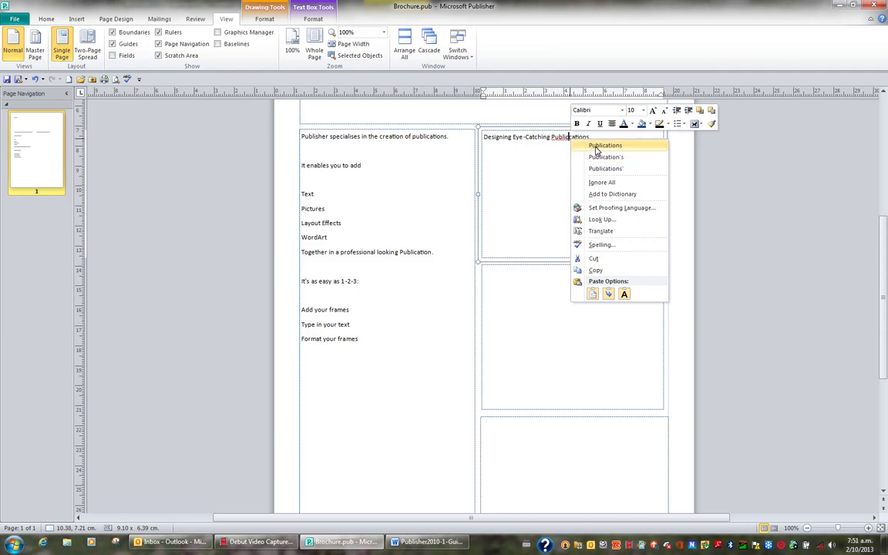
pyautogui.click(598, 146)
# Step: Enter "Publisher is used for Newsletters, Flyers, Brochures, Cards and so much more" in the second small text box
pyautogui.click(521, 313)
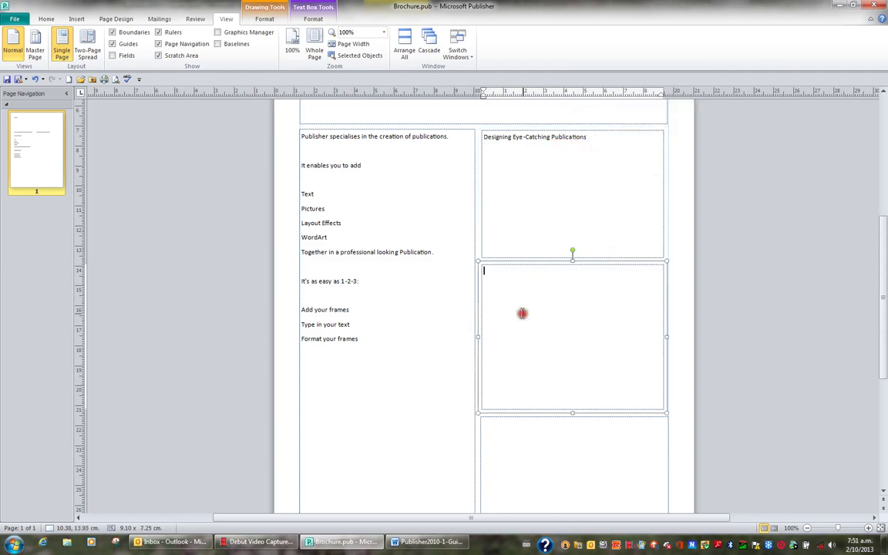
pyautogui.write('Publisher is ysed')
pyautogui.hotkey('ctrl', 'shift', 'Left')
pyautogui.write('used for Newsletters, Flyers')
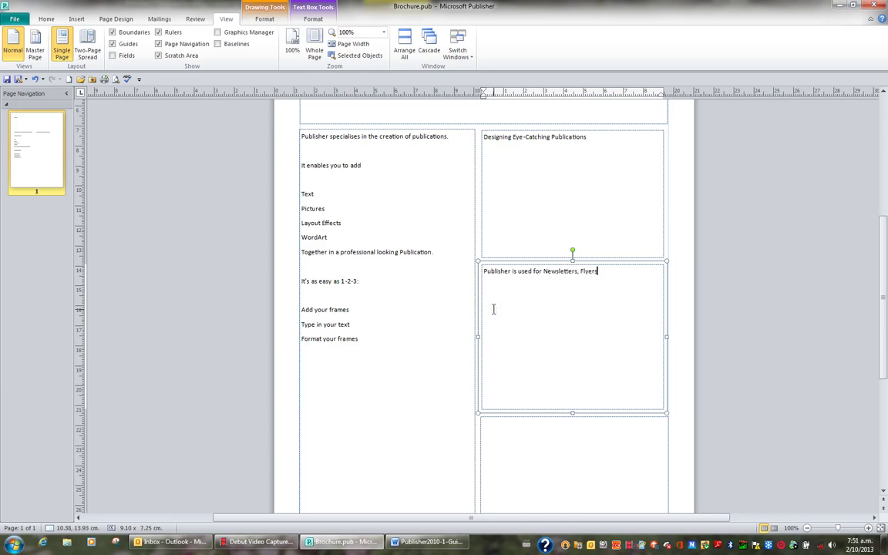
pyautogui.write(', Brochures, Cards and so much')
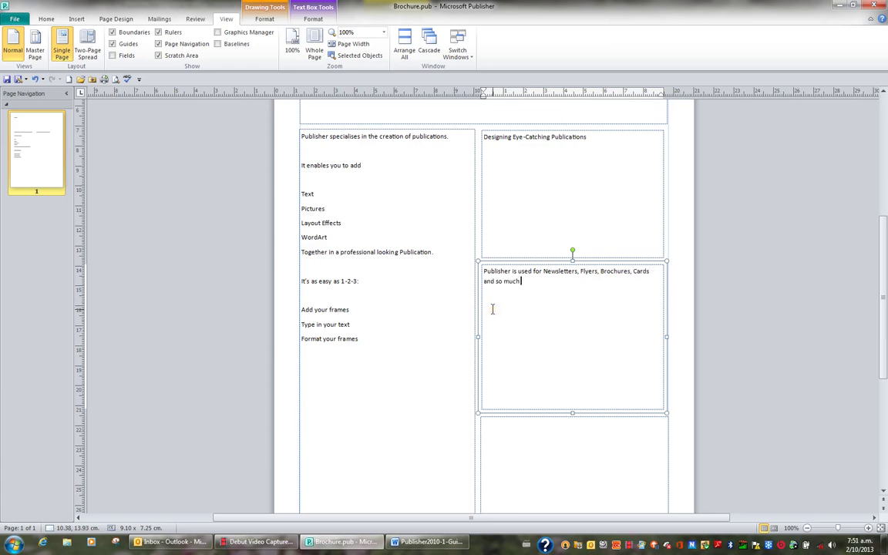
pyautogui.write(' more')
# Step: Enter "Start working with Publisher Today!" in the third small text box
pyautogui.click(503, 457)
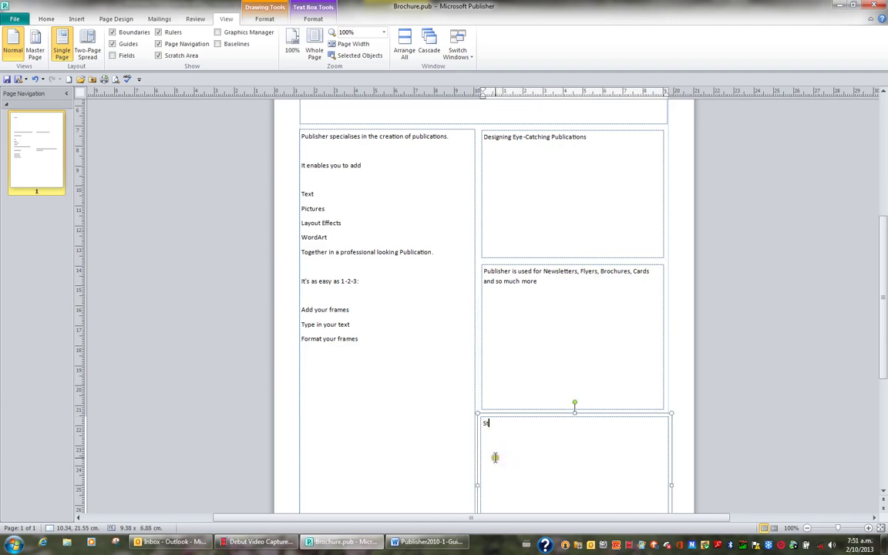
pyautogui.write('Start working with Publisher Too')
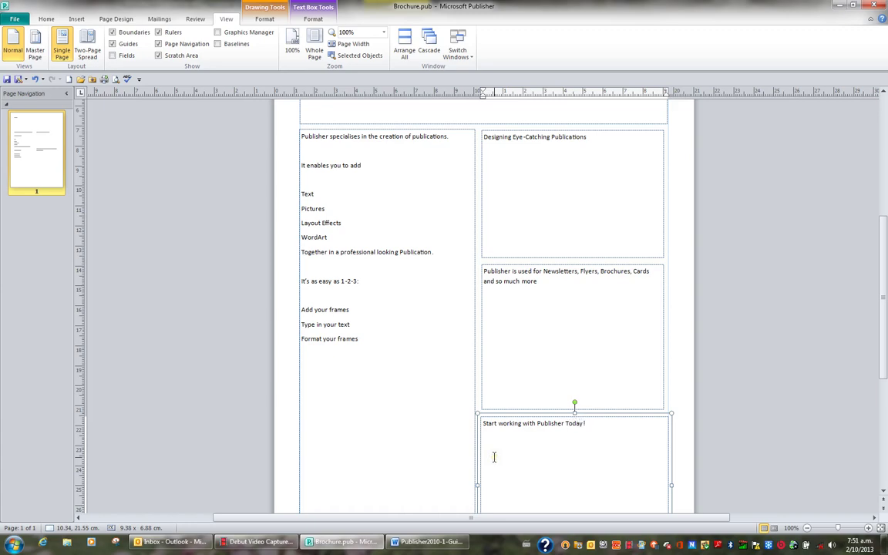
# Step: Save the changes to the brochure under its existing file name
pyautogui.scroll(1, 769, 385)
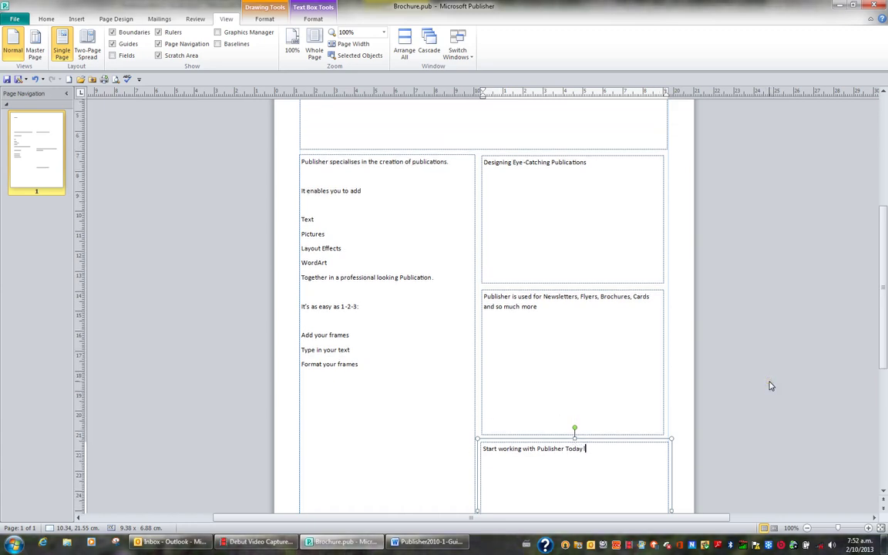
pyautogui.scroll(1, 768, 385)
pyautogui.scroll(1, 769, 385)
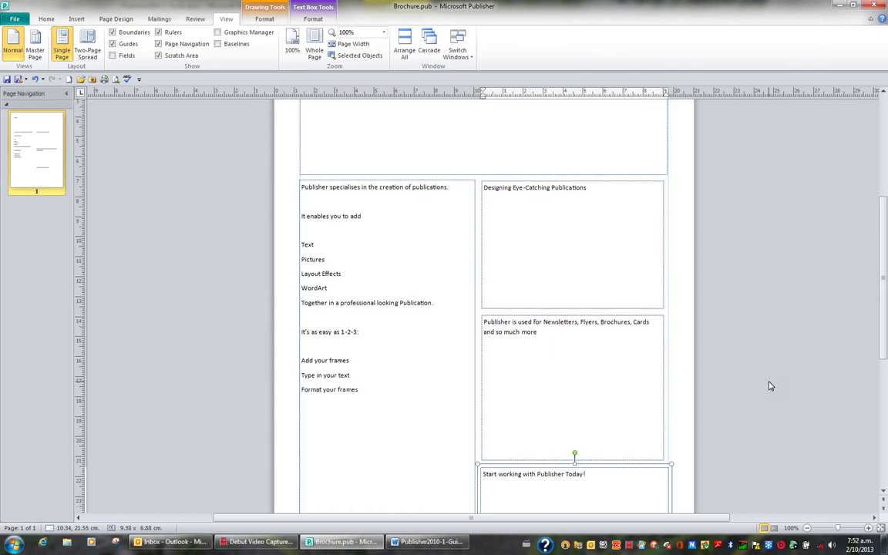
pyautogui.scroll(2, 768, 385)
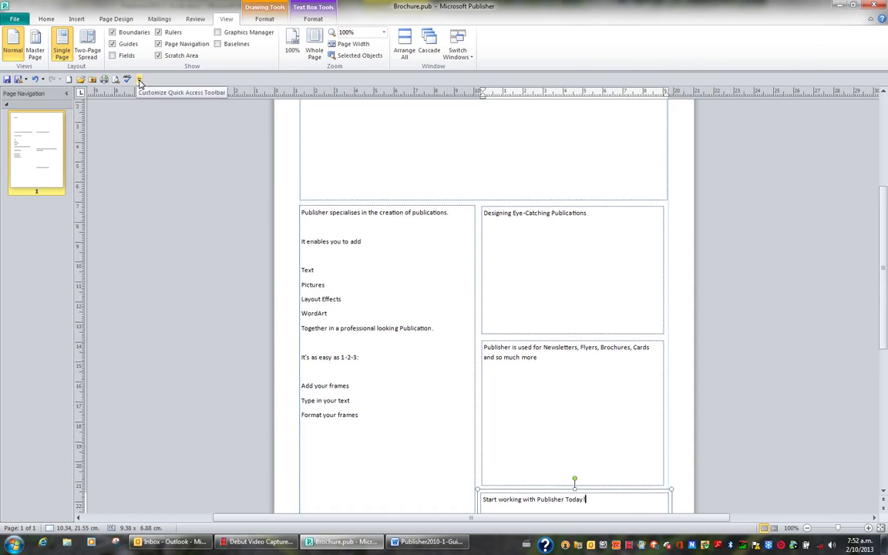
pyautogui.click(6, 80)
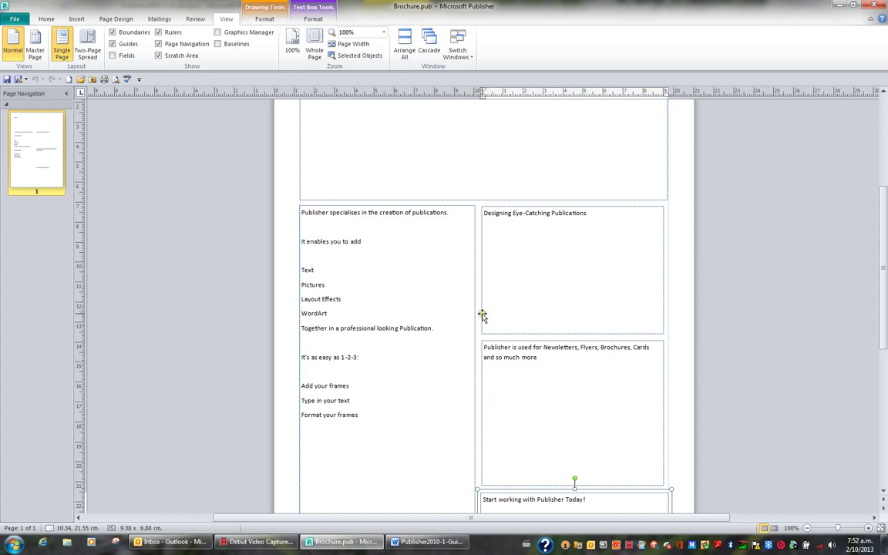
# Step: Open the Save As dialog for the brochure and cancel it without saving a copy
pyautogui.click(20, 81)
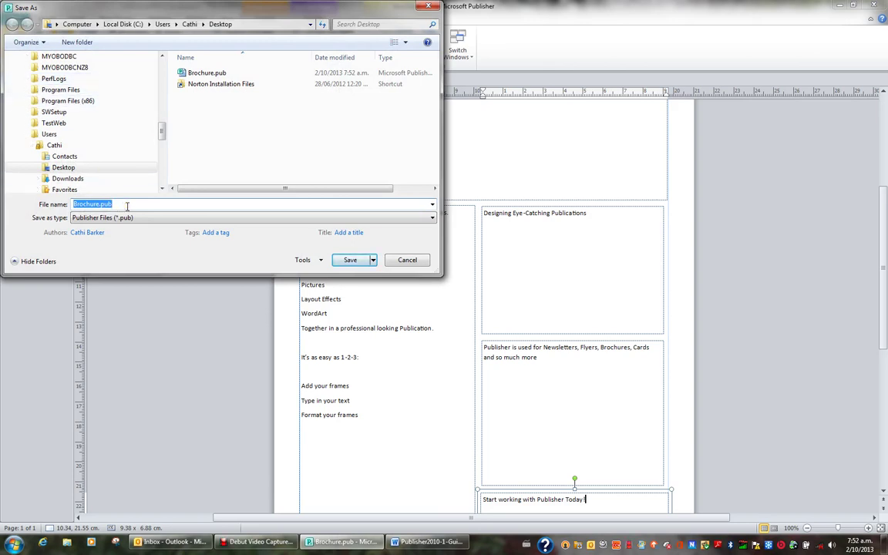
pyautogui.click(411, 261)
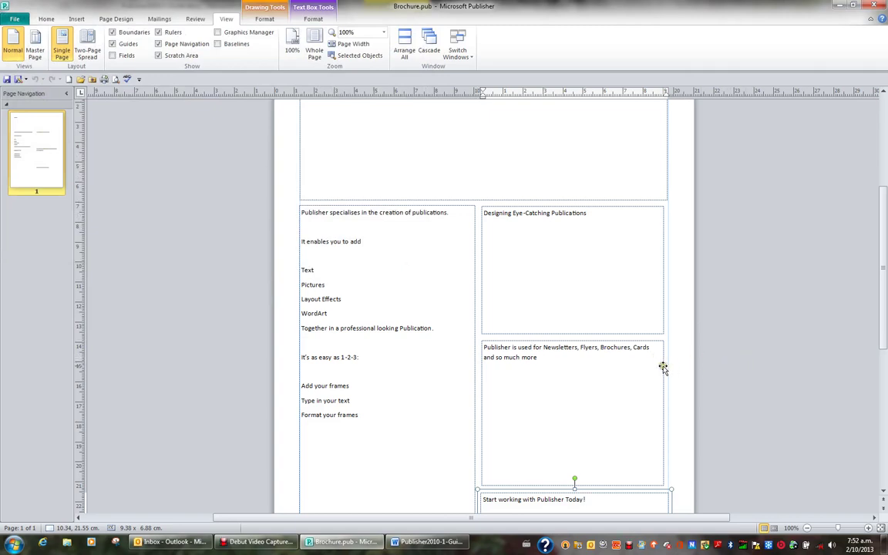
# Step: Zoom out to 65% and bring the brochure page with its text boxes into view
pyautogui.keyDown('ctrl'); pyautogui.scroll(-2, 663, 368); pyautogui.keyUp('ctrl')
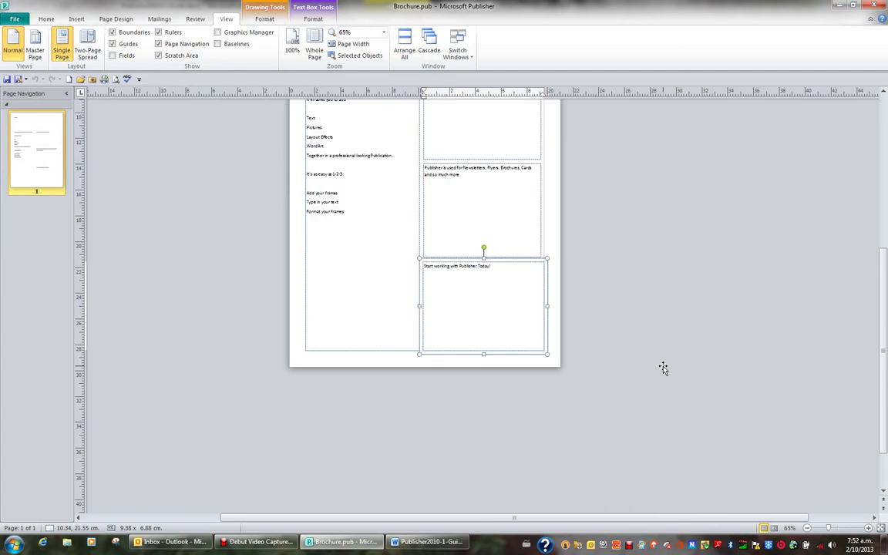
pyautogui.scroll(5, 659, 357)
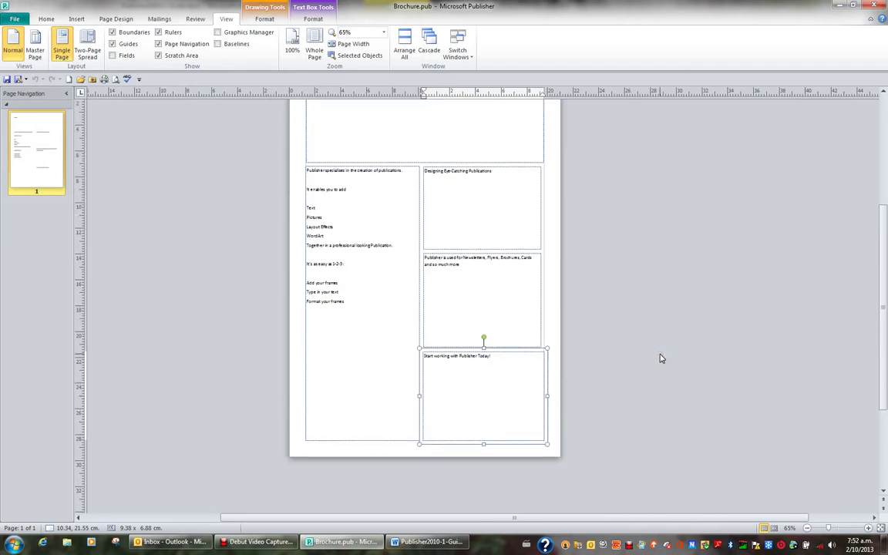